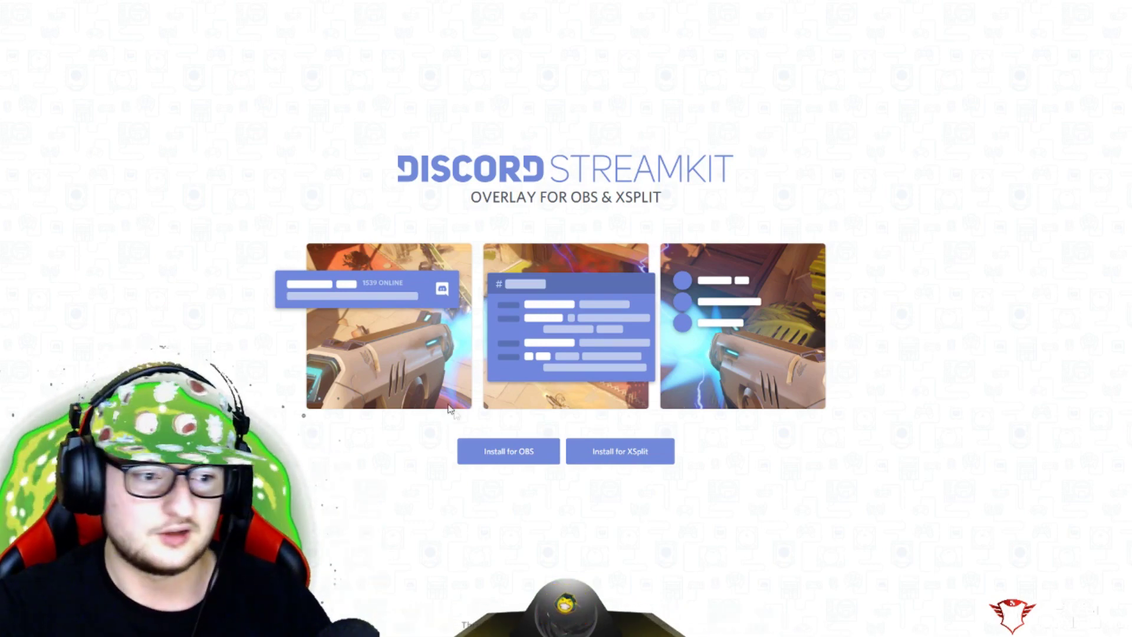
Open the Streamkit overlay setup for OBS and check the server selection for the status widget
click(497, 448)
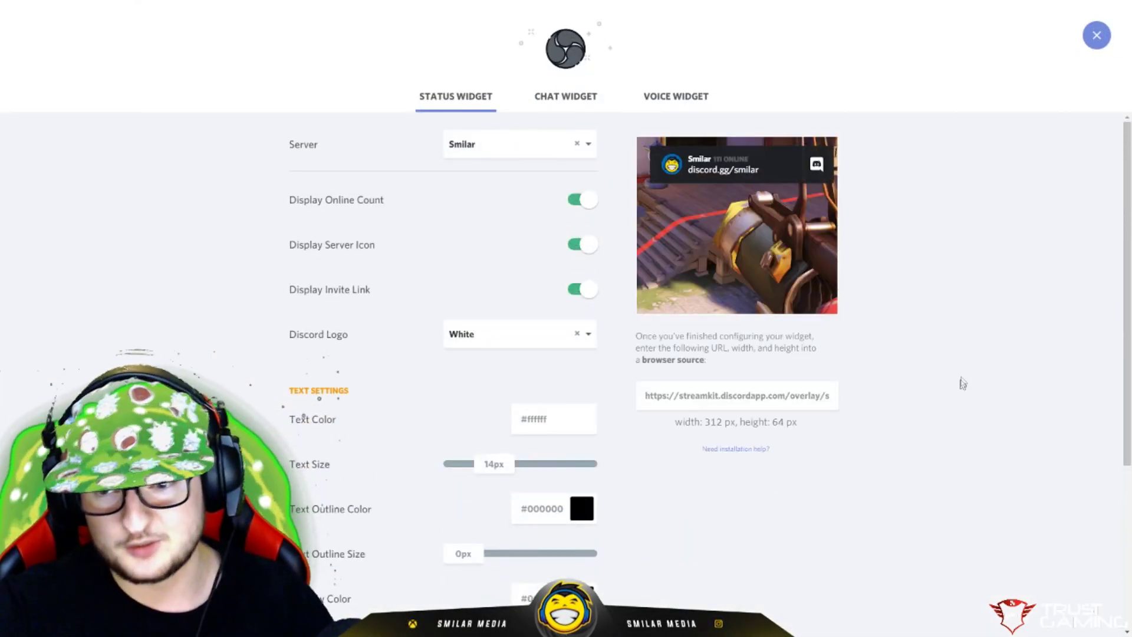
click(590, 150)
click(592, 148)
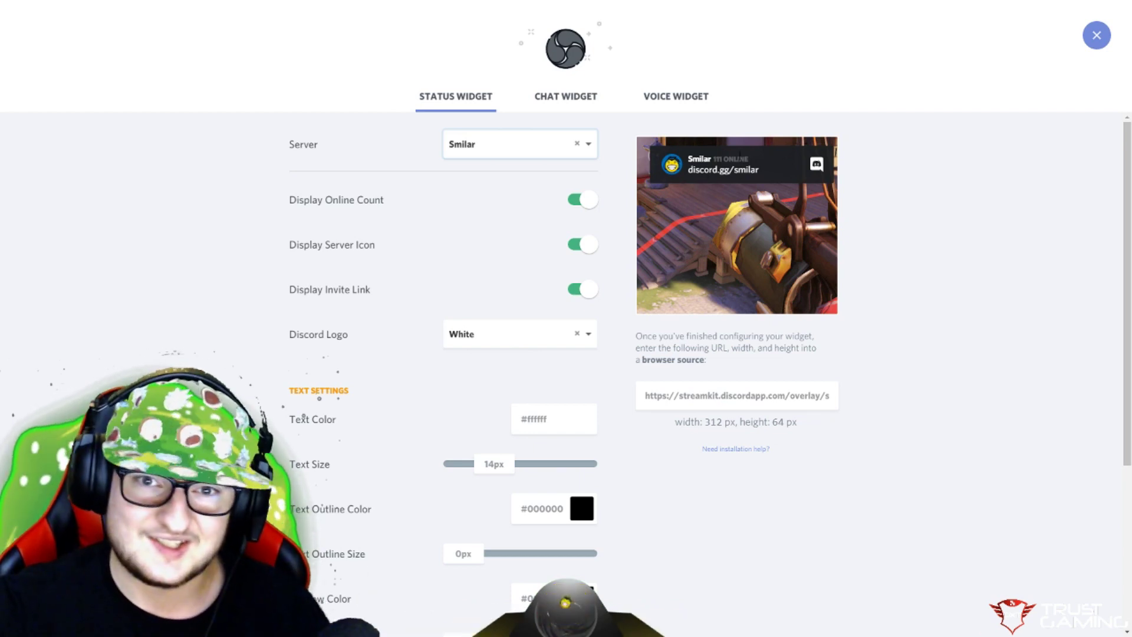
Try the status widget without the online count, server icon and invite link, restoring each option after testing it
click(587, 206)
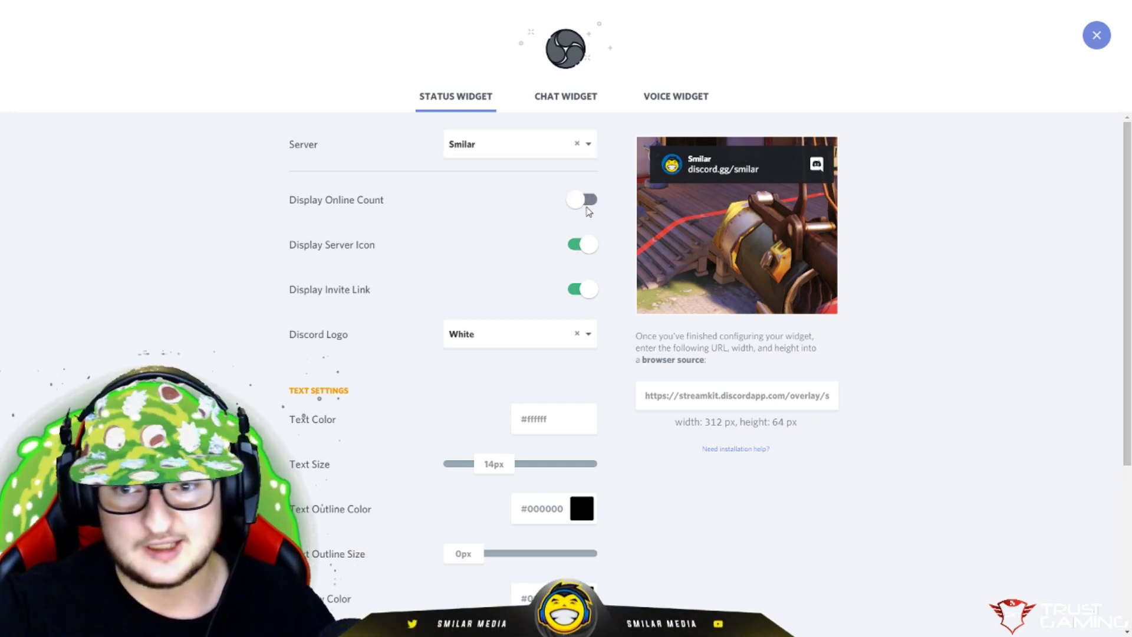
click(584, 204)
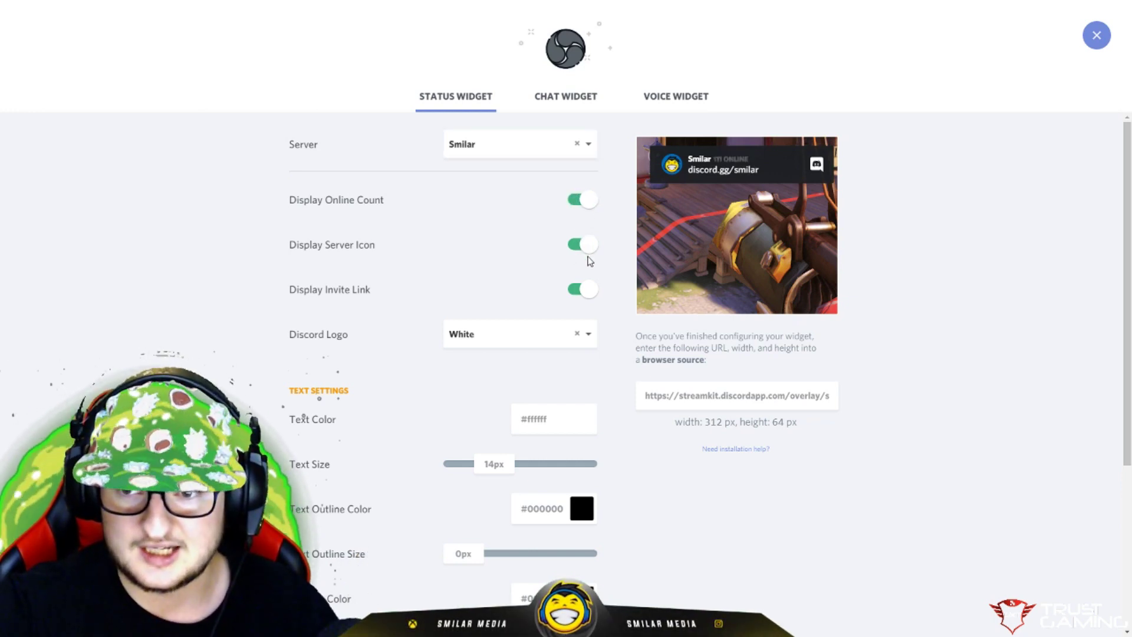
click(587, 247)
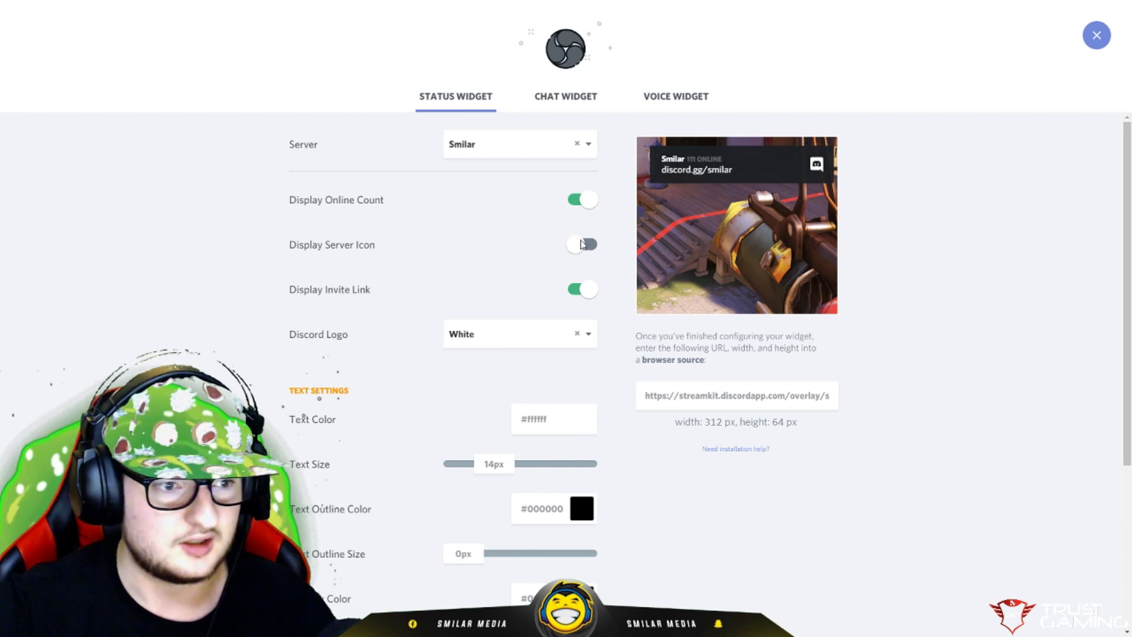
click(581, 244)
click(587, 289)
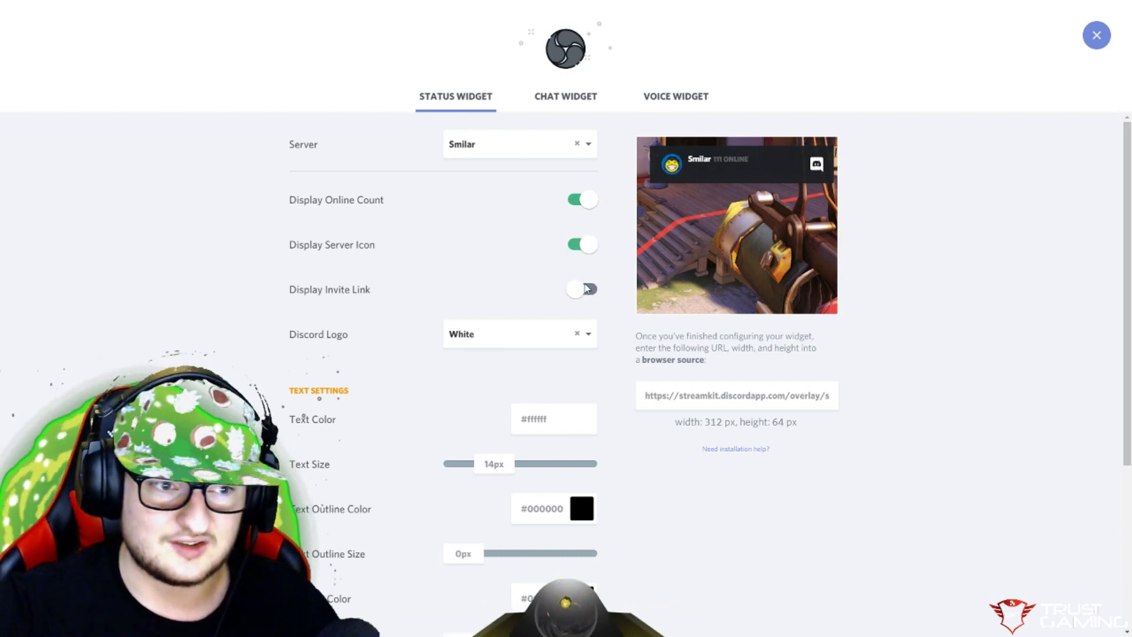
click(584, 289)
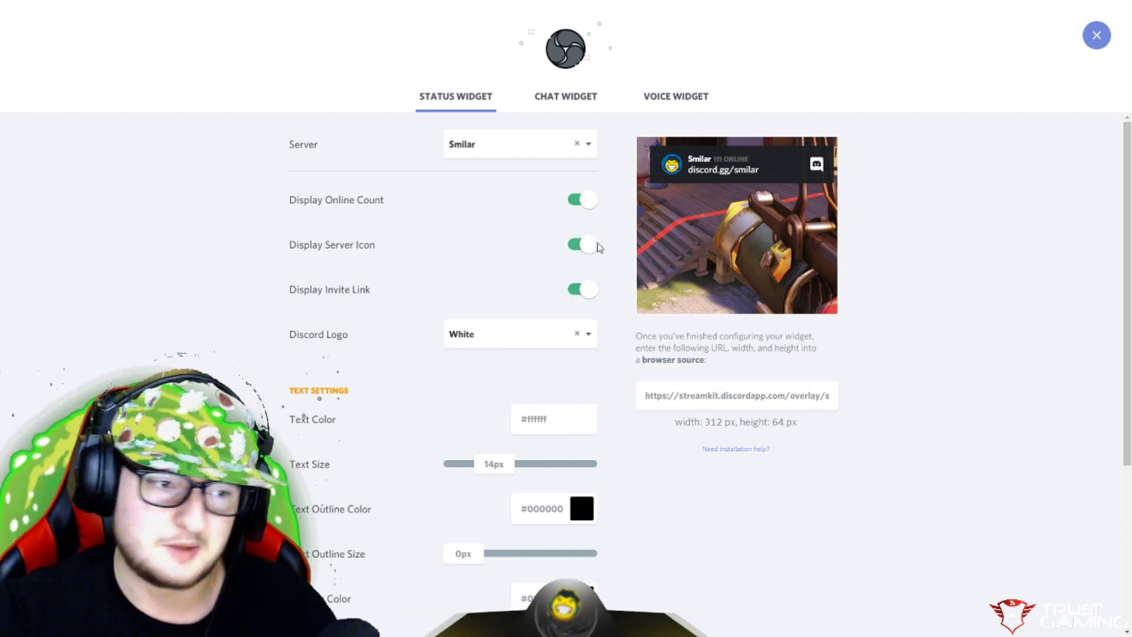
Try the Blurple and Black Discord logos on the status widget, then restore White
click(586, 335)
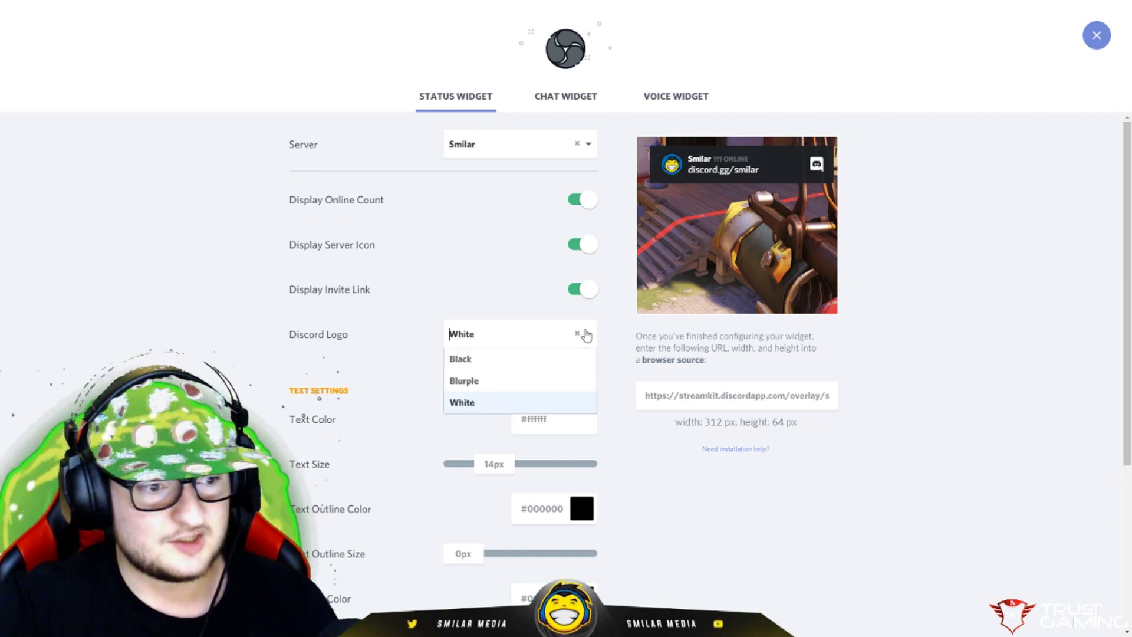
click(530, 379)
click(588, 335)
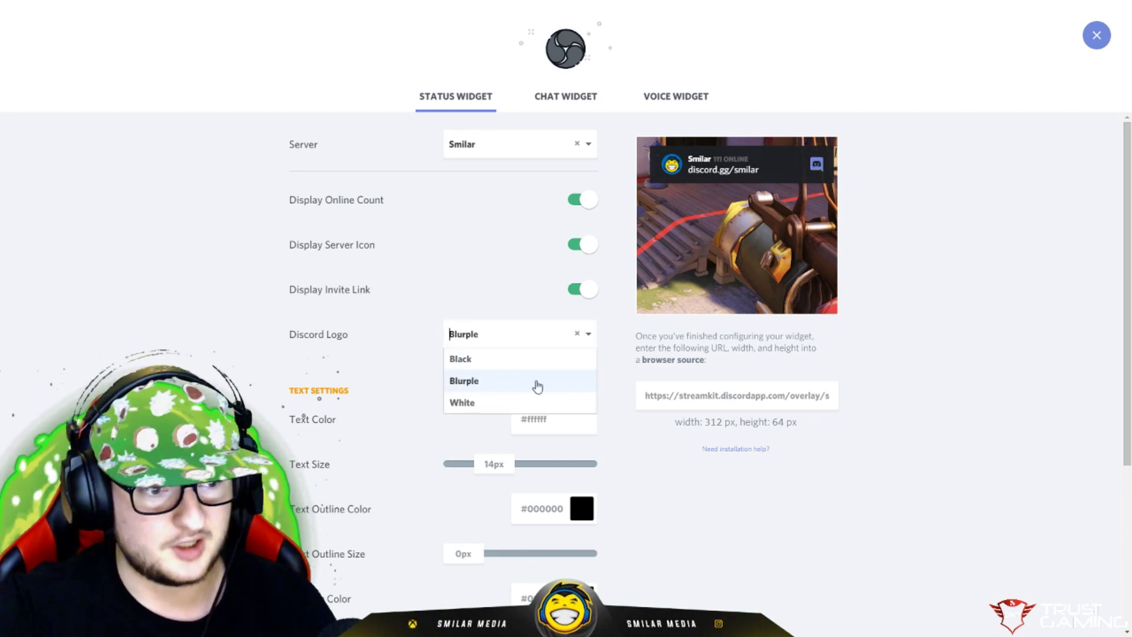
click(534, 361)
click(585, 335)
click(522, 403)
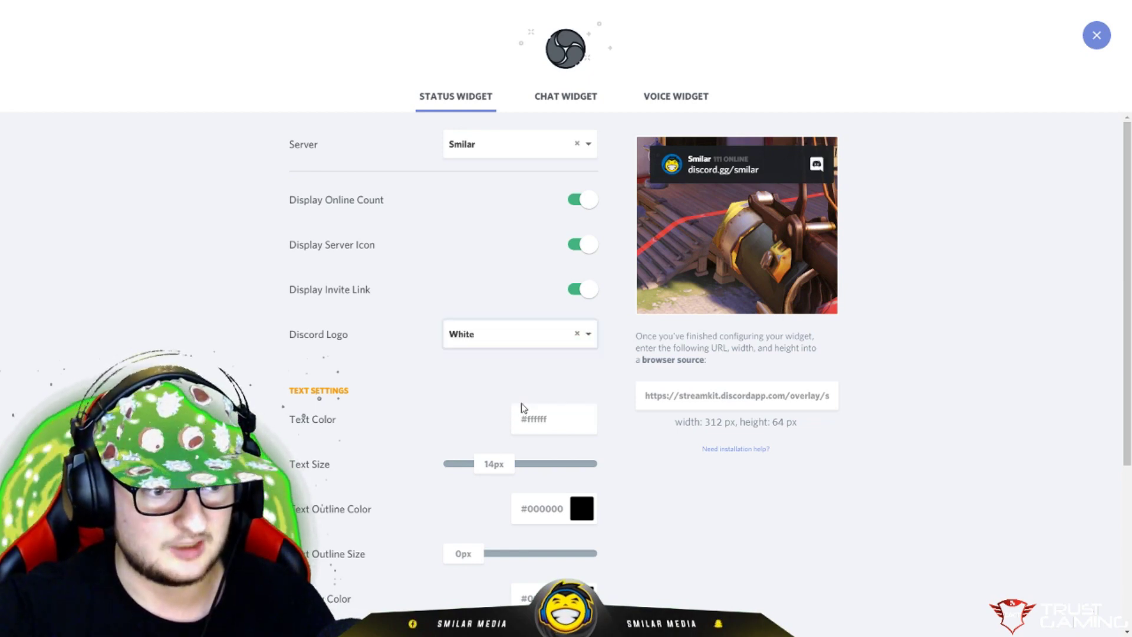
Review the text and background settings available for the status widget
scroll(190, 366, down, 2)
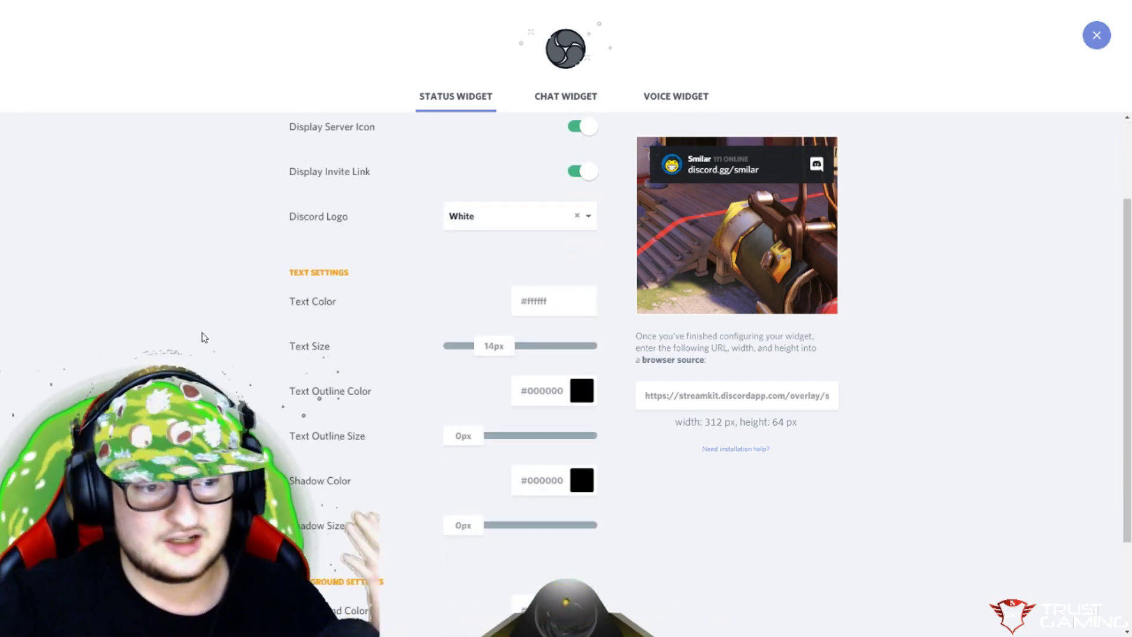
scroll(318, 299, down, 1)
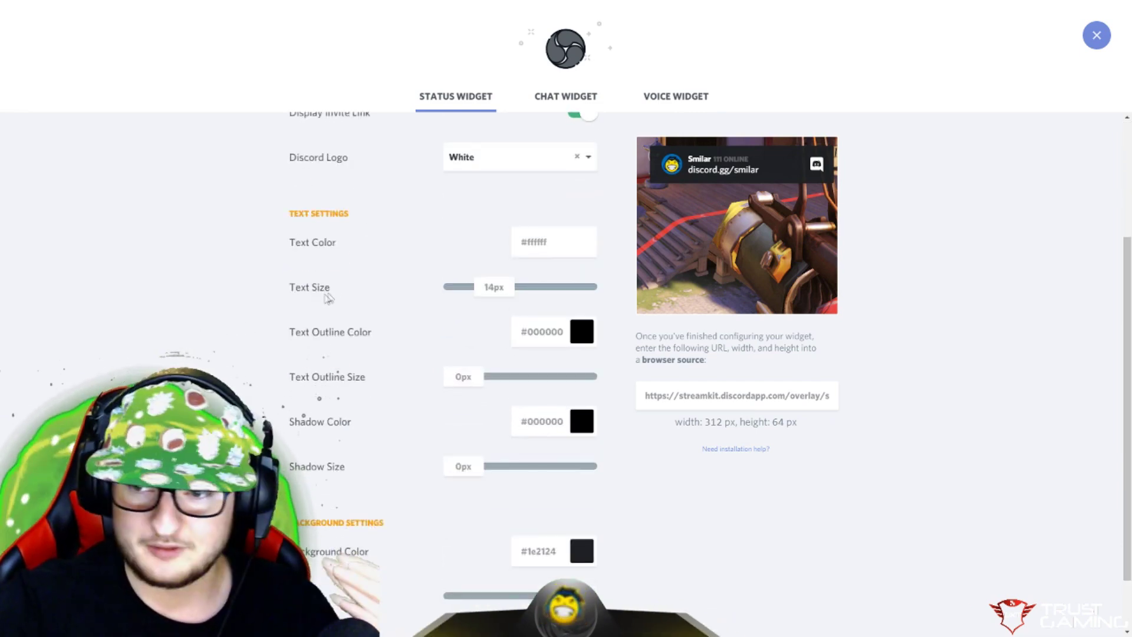
scroll(253, 305, down, 1)
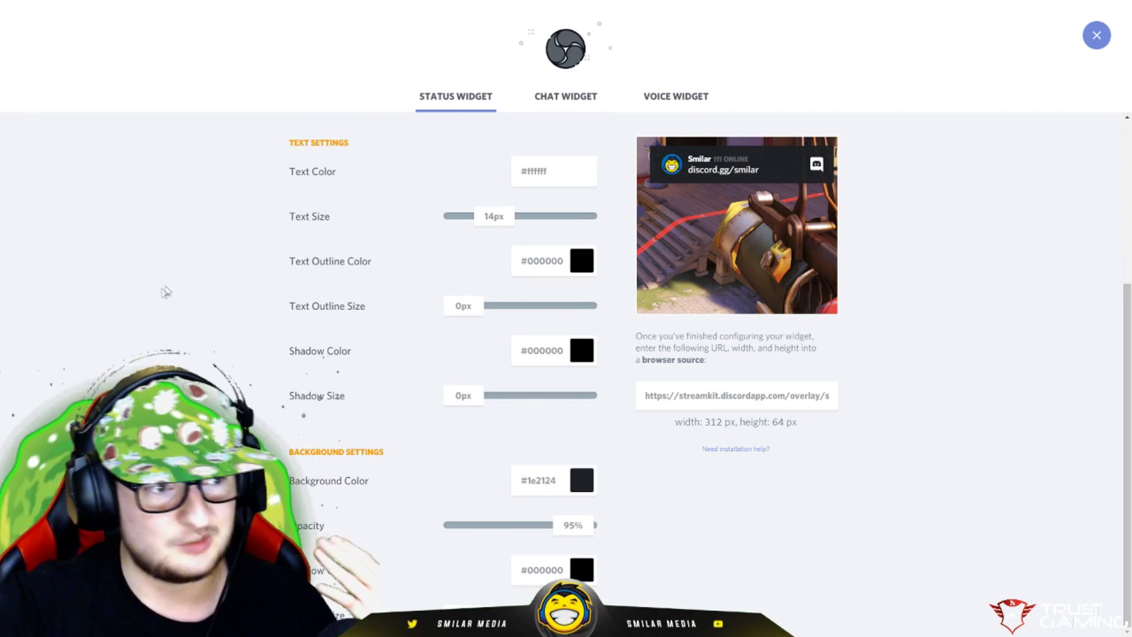
scroll(303, 536, up, 4)
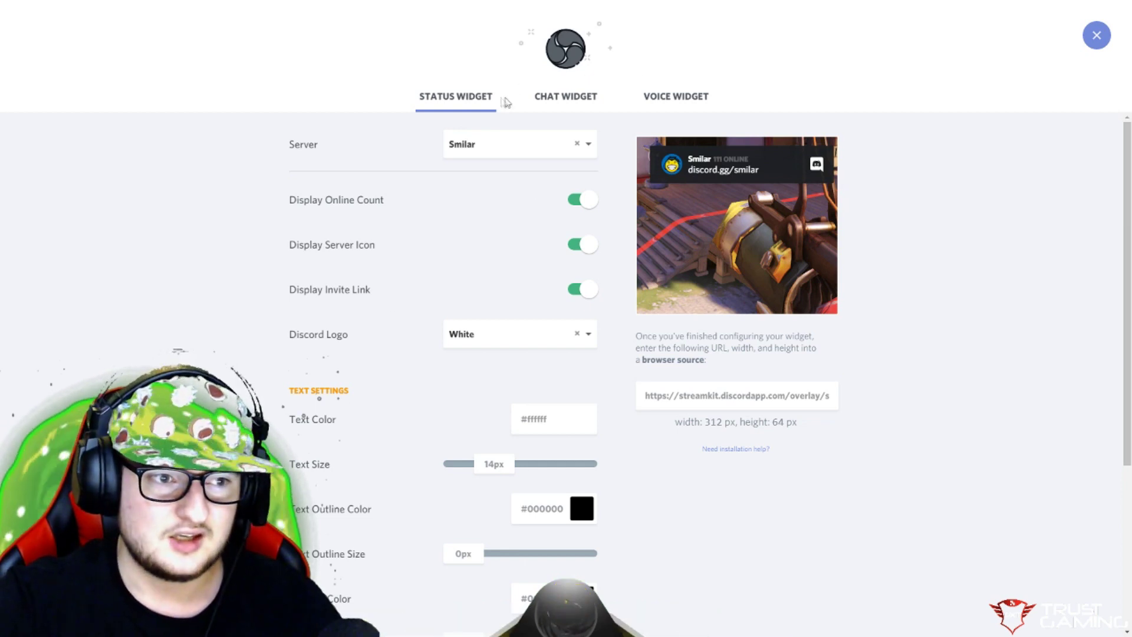
Open the chat widget's configuration and examine its available text channels and appearance settings
click(541, 102)
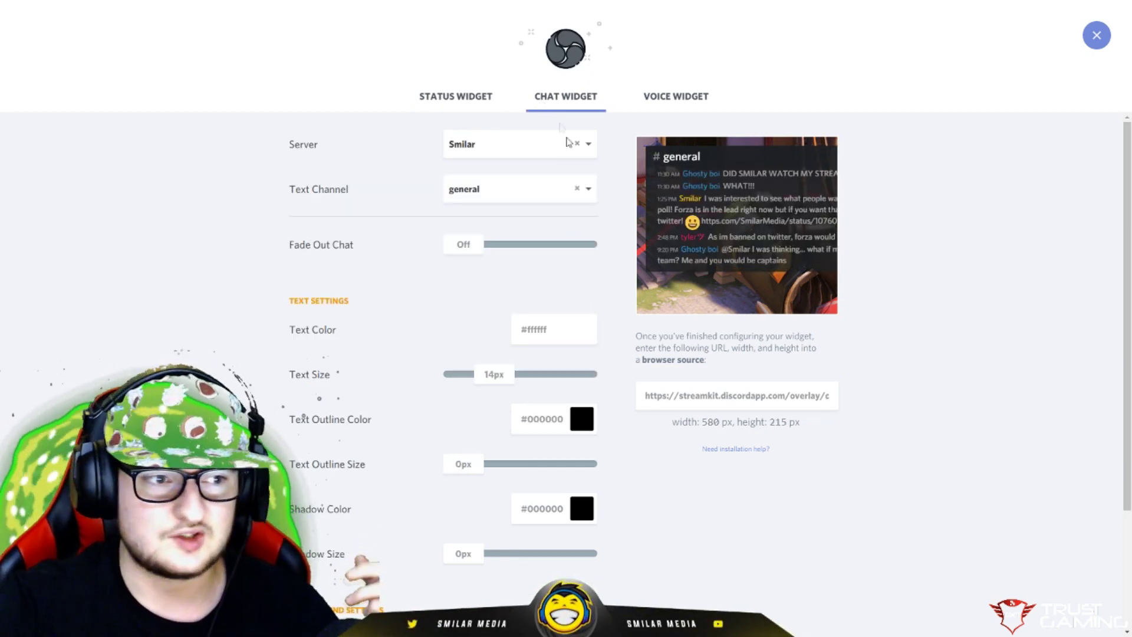
click(591, 189)
scroll(551, 245, down, 5)
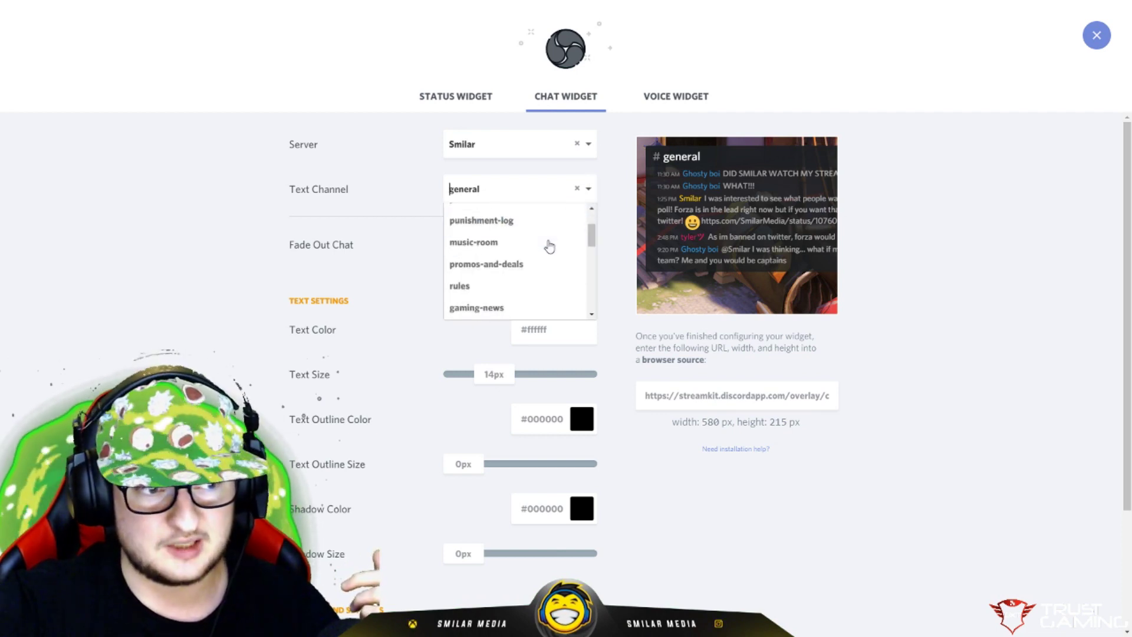
scroll(549, 246, up, 3)
click(156, 244)
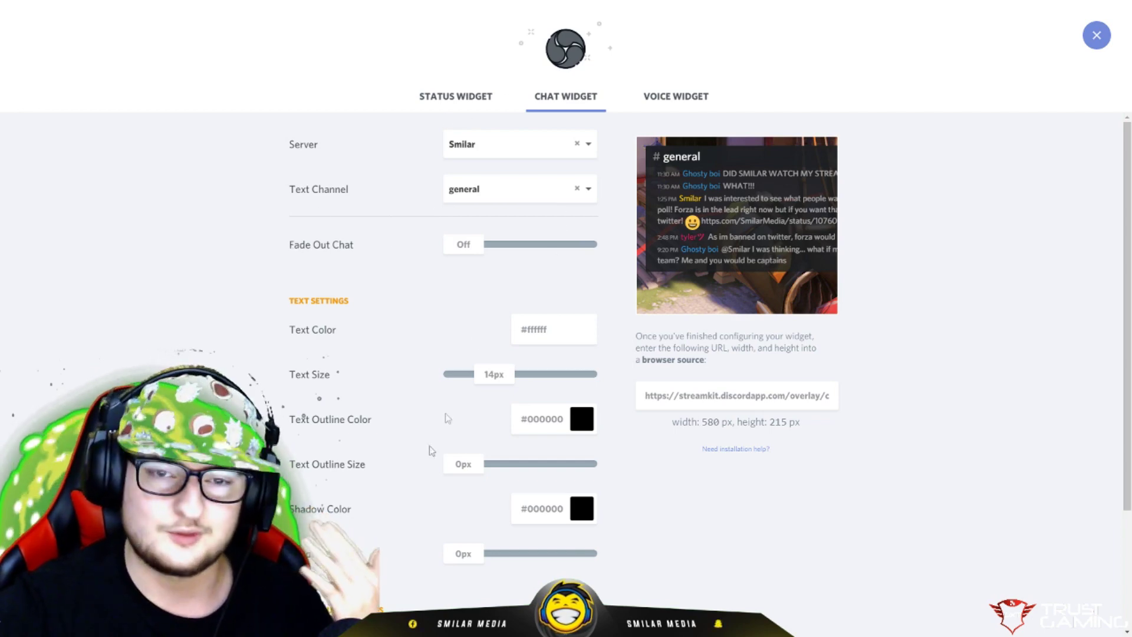
scroll(201, 321, down, 3)
scroll(200, 321, up, 3)
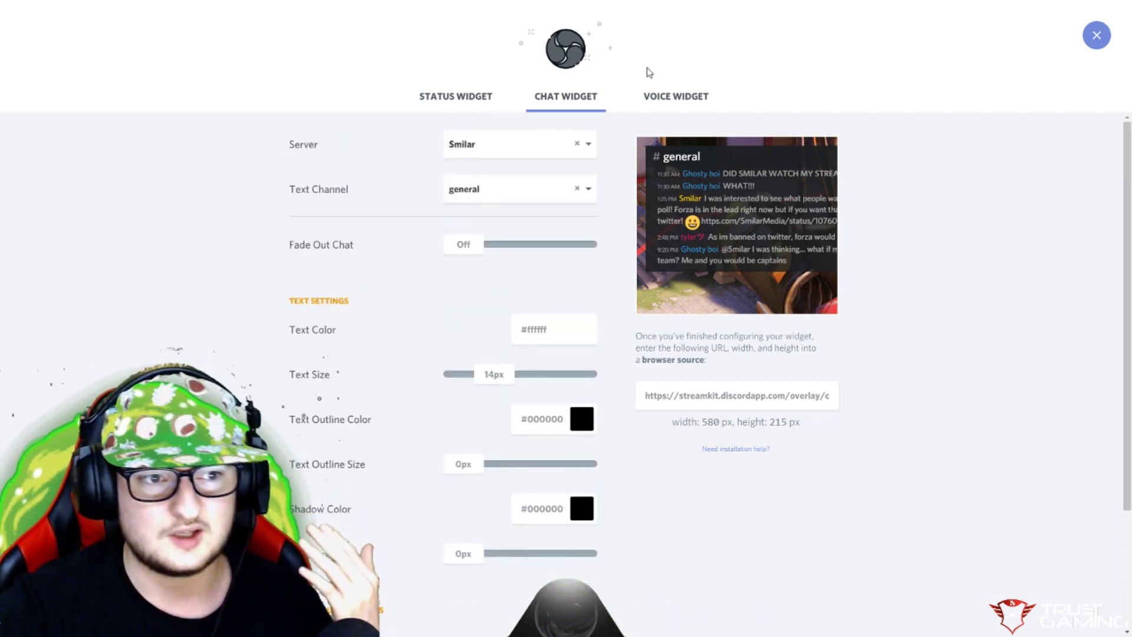
Open the voice widget's configuration and examine the voice channels available for it
click(670, 100)
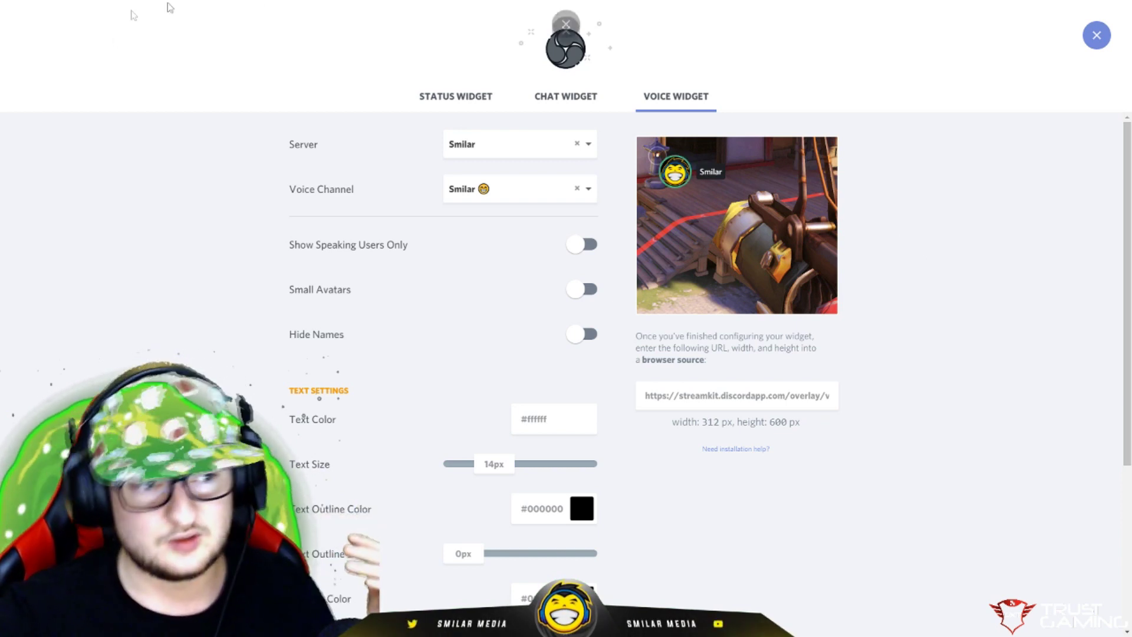
click(588, 190)
scroll(547, 221, down, 1)
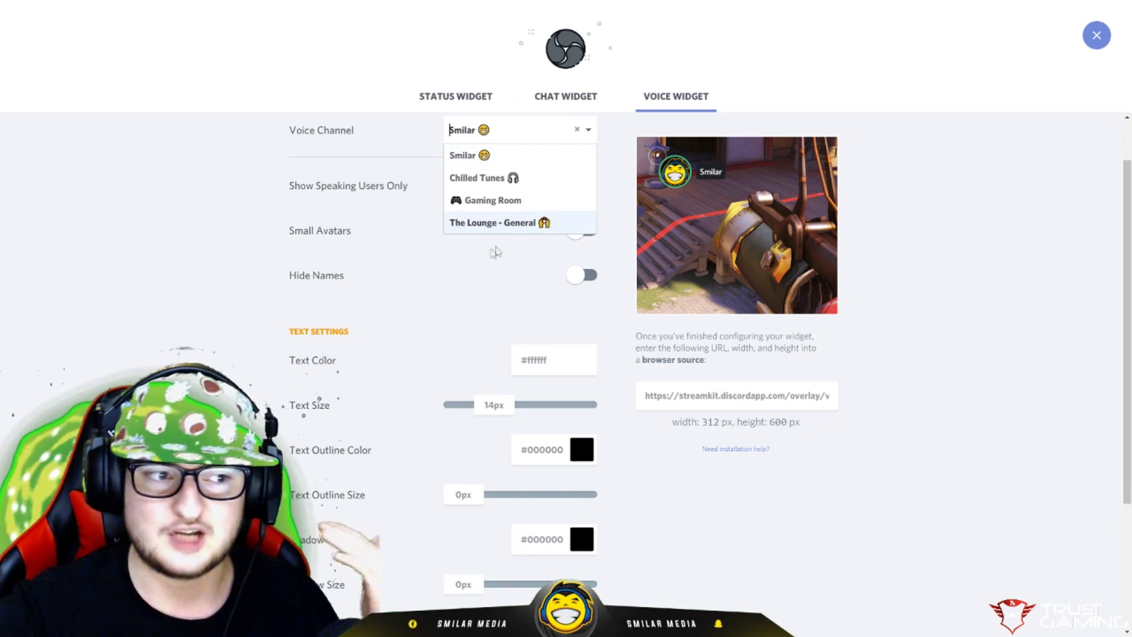
scroll(495, 253, up, 1)
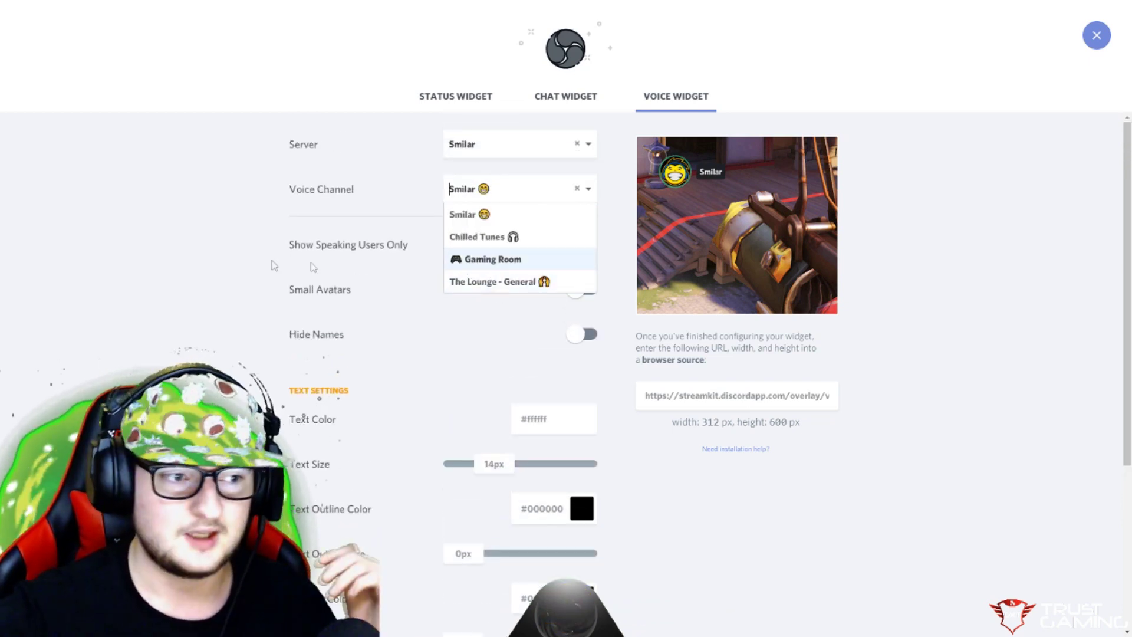
click(162, 249)
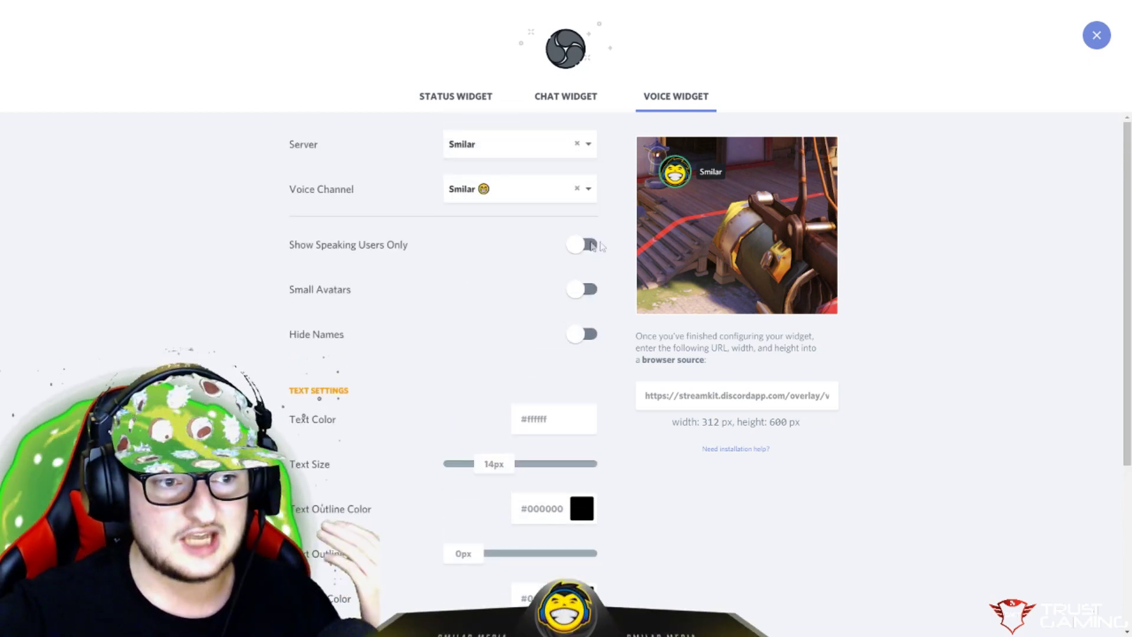
Try Show Speaking Users Only on the voice widget, turn it back off, and review the text and background settings
click(585, 246)
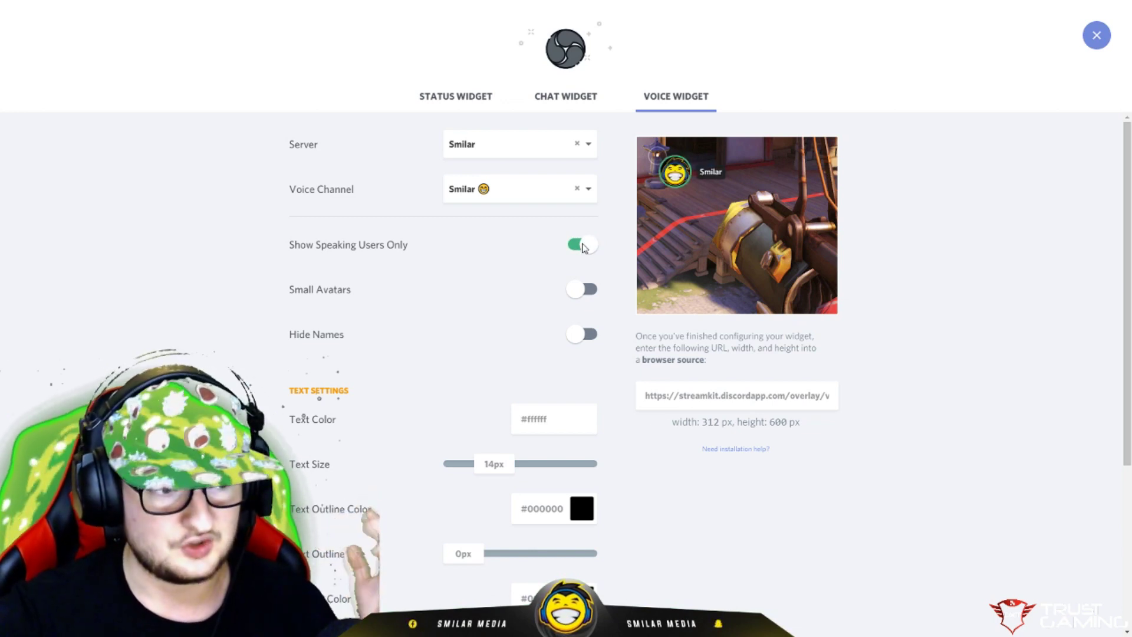
click(583, 251)
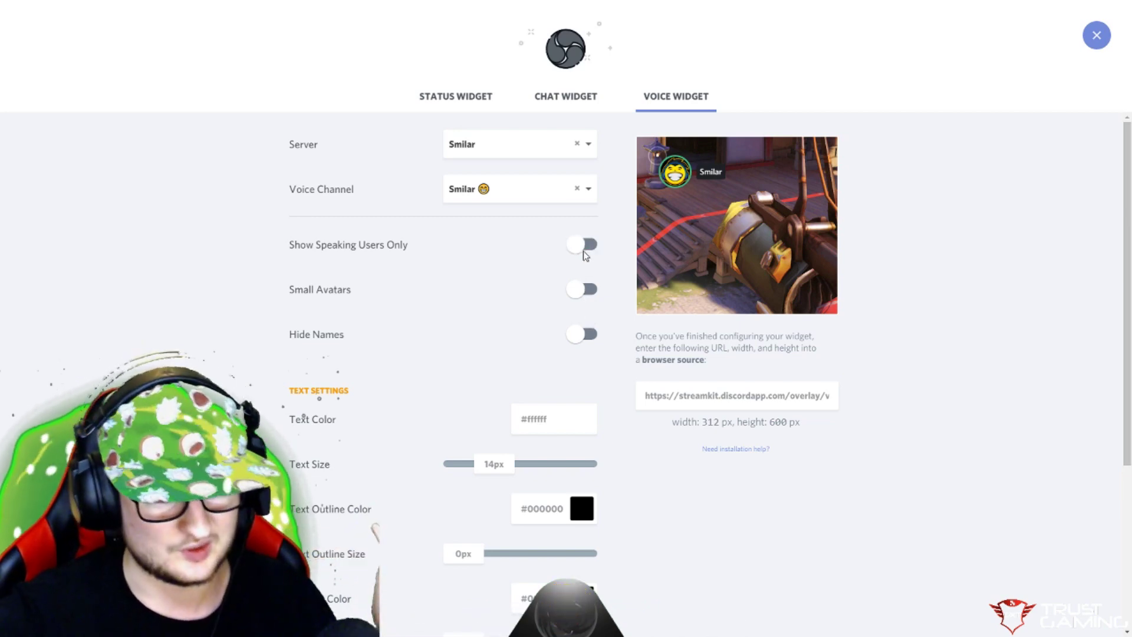
scroll(139, 264, down, 4)
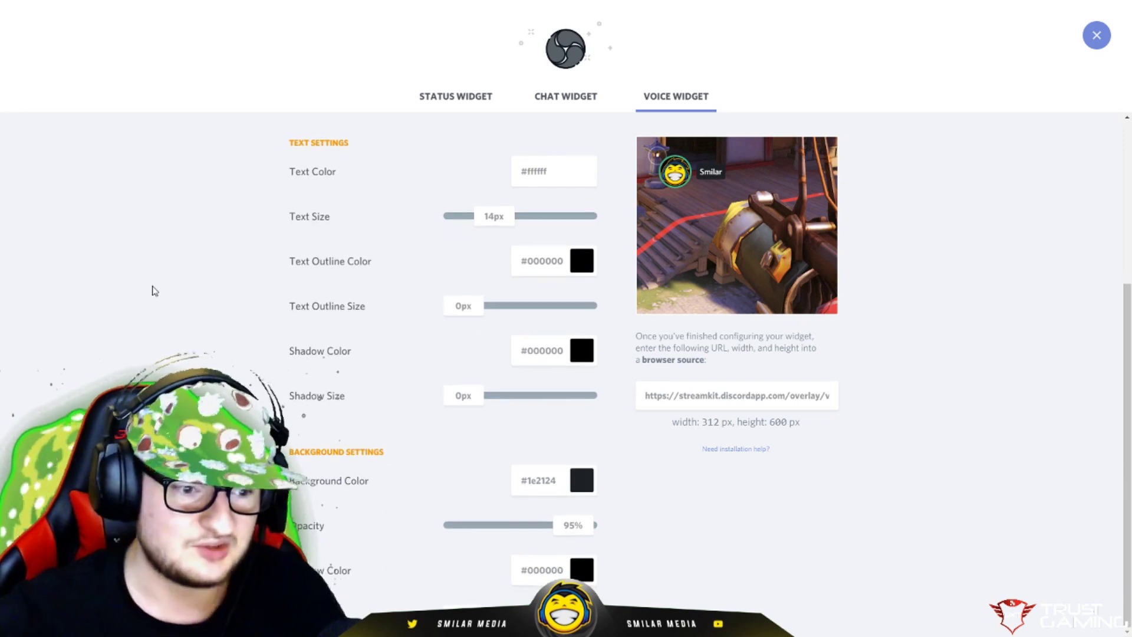
scroll(152, 291, up, 4)
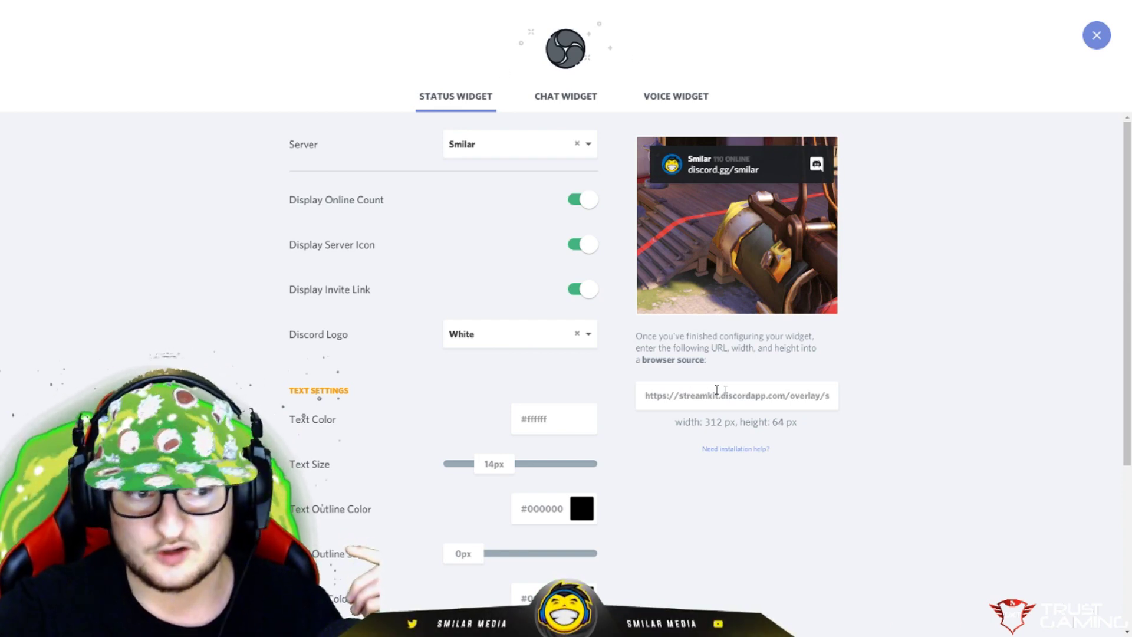
Select the status widget's full browser source URL
click(749, 395)
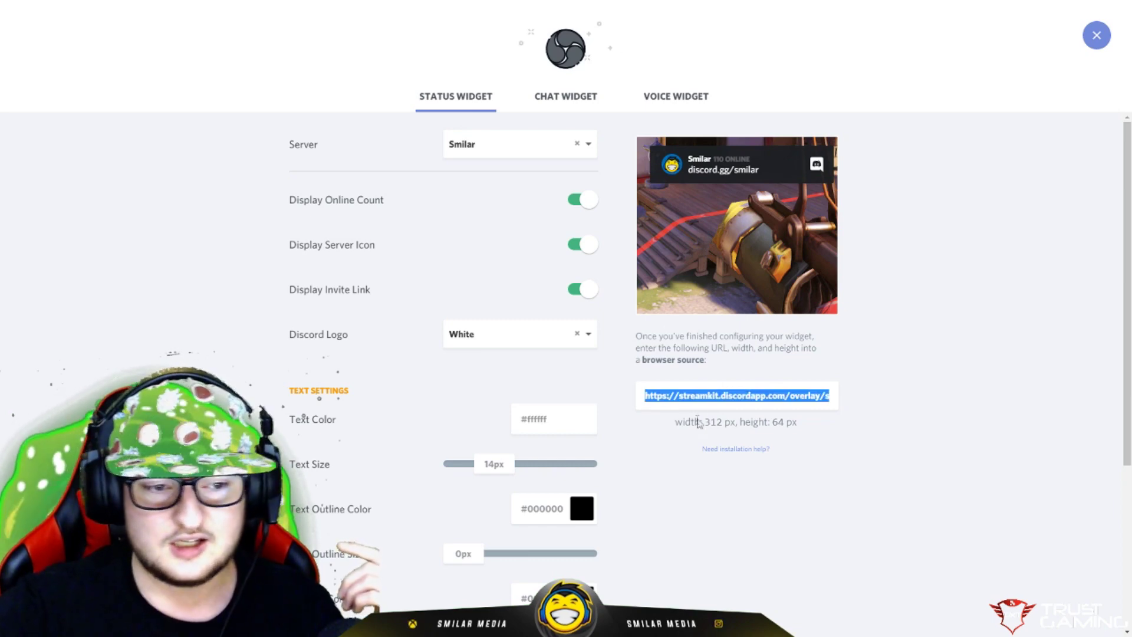